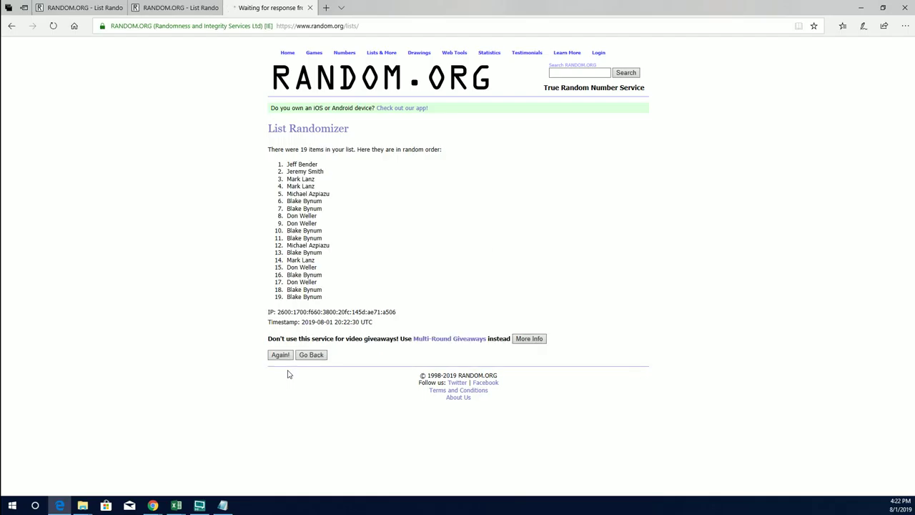
- Keep re-randomizing the list of owner names until it has been shuffled seven times
left_click(280, 356)
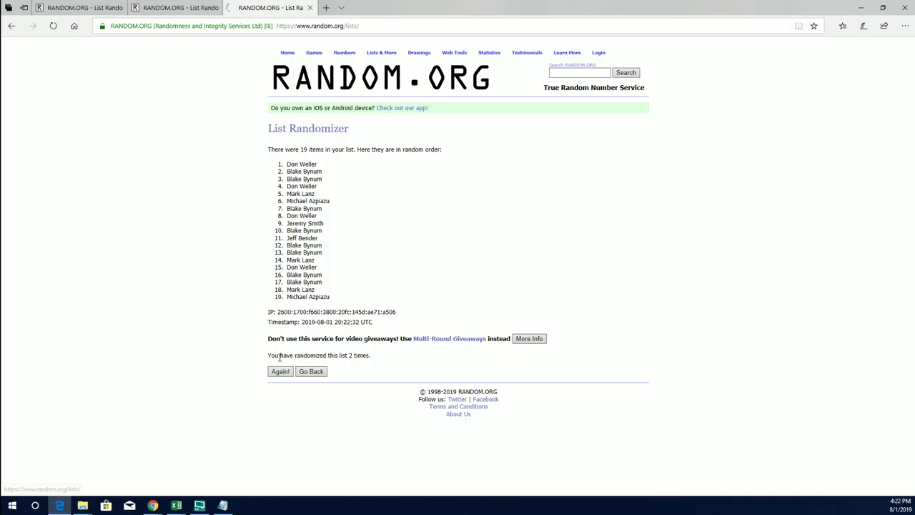
left_click(279, 371)
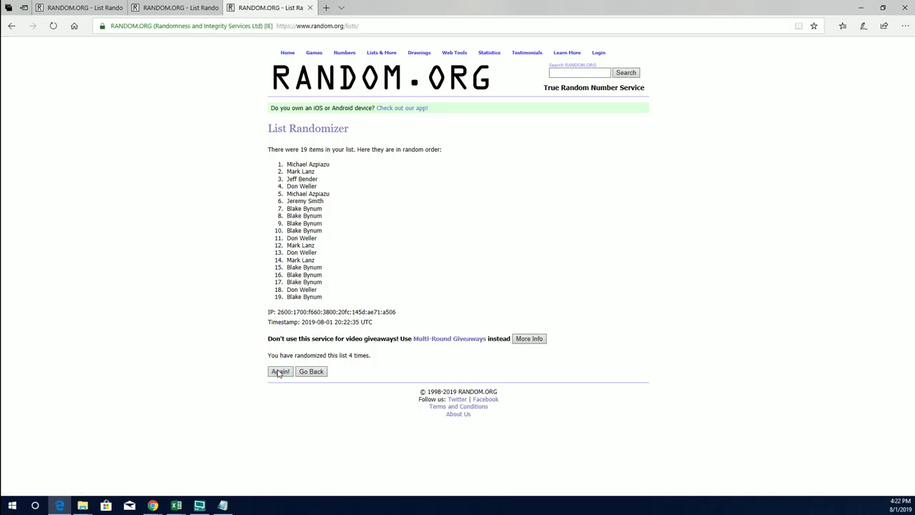
left_click(279, 371)
left_click(280, 372)
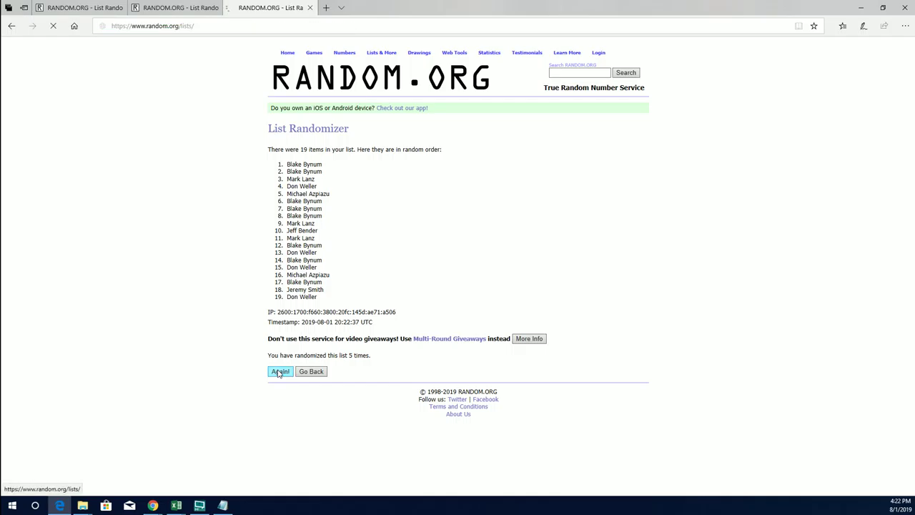
left_click(279, 371)
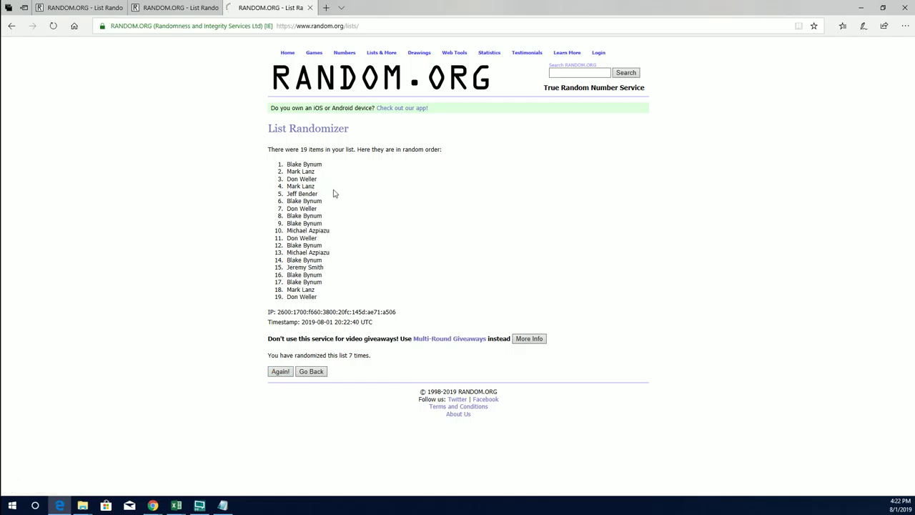
- Copy the shuffled names and paste them into the Owner Names column of the Excel worksheet, starting at A2
left_click_drag(287, 163, 326, 293)
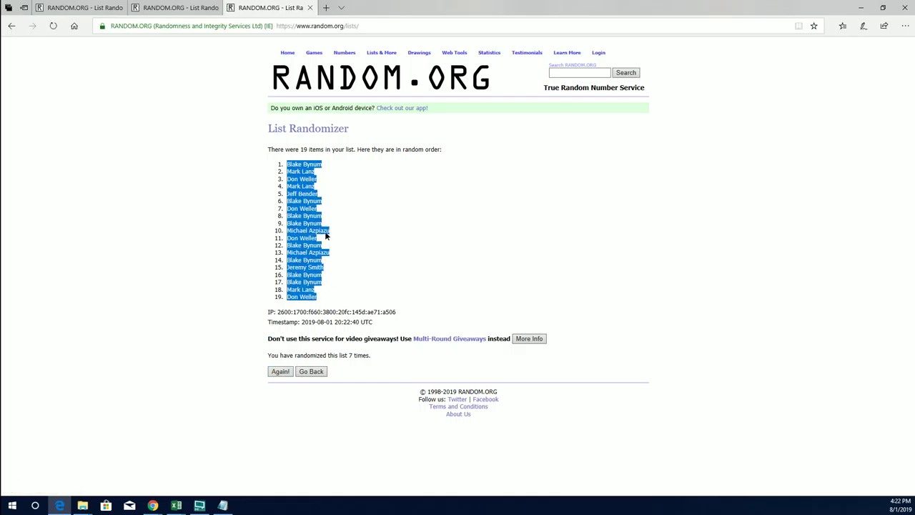
right_click(325, 235)
left_click(339, 308)
key("alt+Tab")
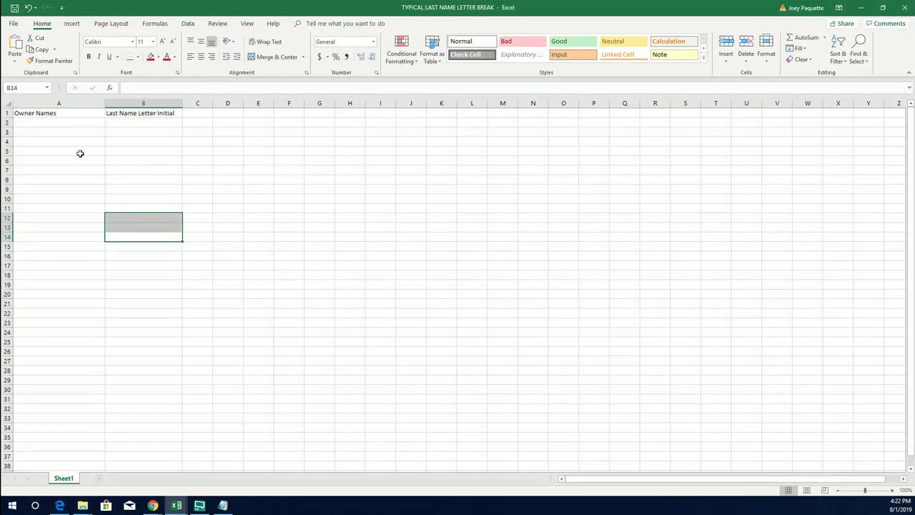
left_click(68, 124)
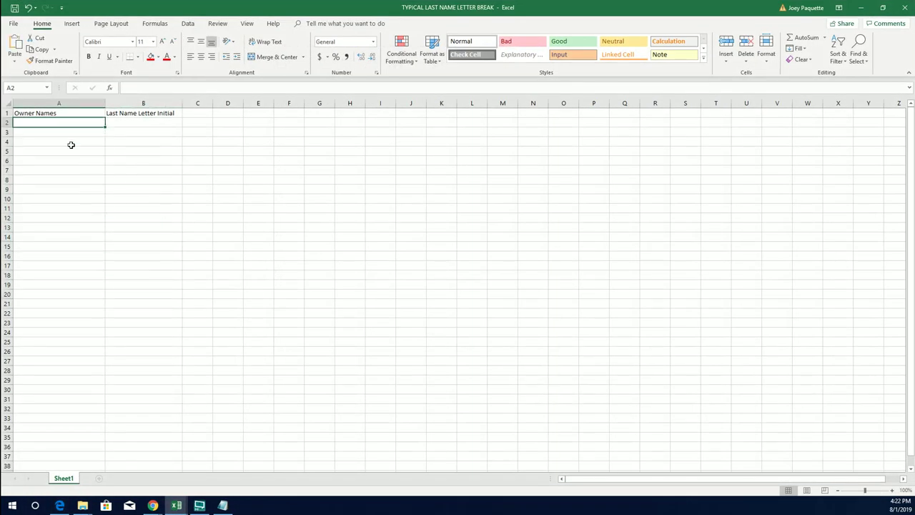
key("ctrl+v")
- Narrow column A to fit the owner names more closely and select cell B2
left_click(79, 180)
left_click_drag(105, 103, 87, 102)
left_click(135, 121)
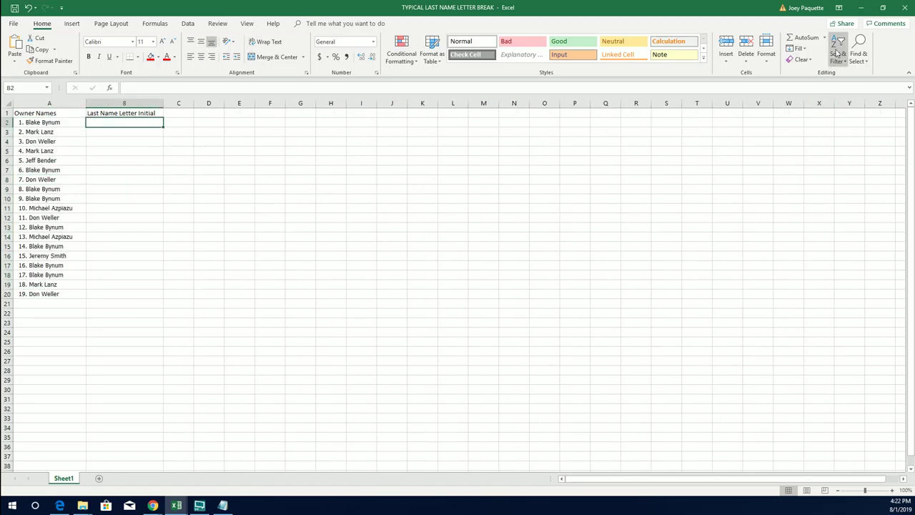
- Copy the letter list from A to W in Notepad and paste it into an empty List Randomizer form in the browser
left_click(861, 8)
left_click(380, 63)
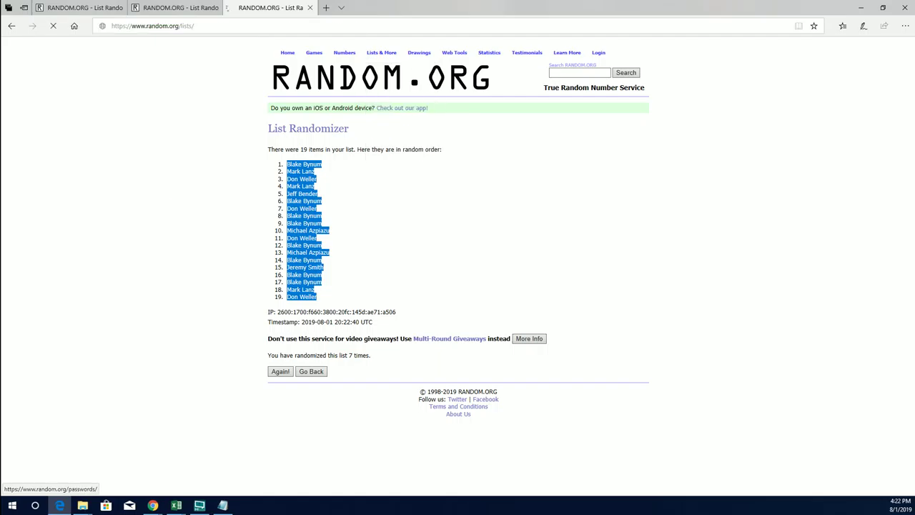
key("alt+Tab")
left_click(569, 246)
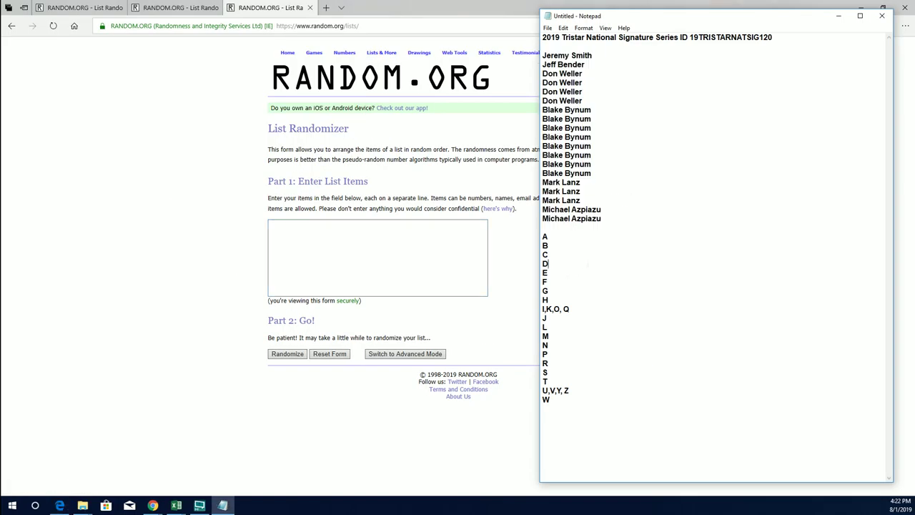
left_click_drag(545, 236, 546, 400)
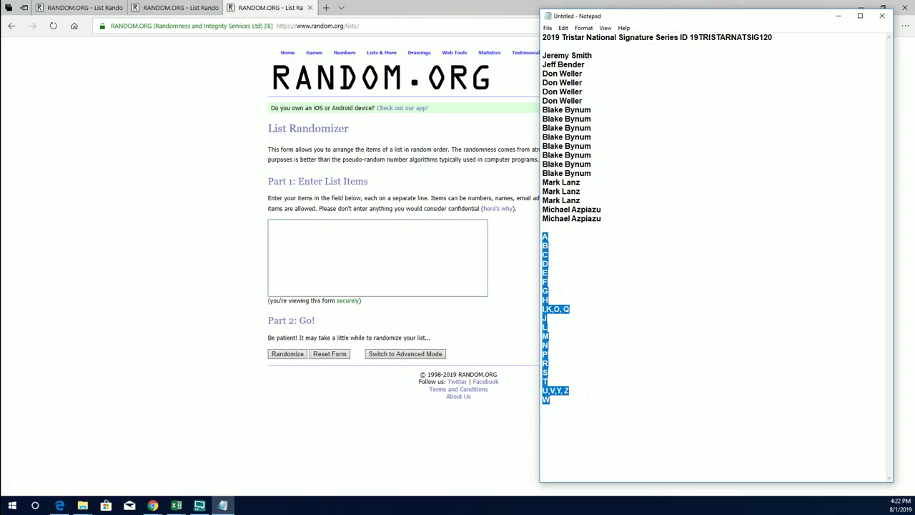
right_click(591, 251)
left_click(632, 284)
left_click(333, 256)
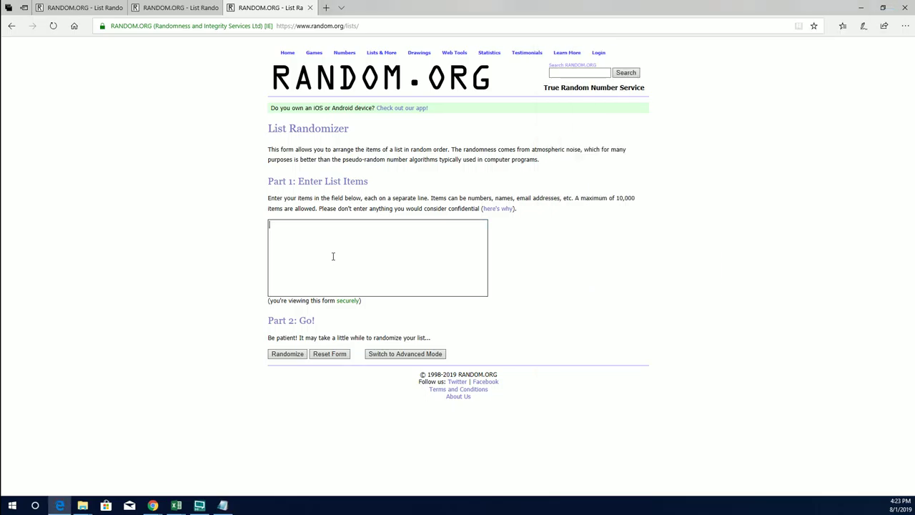
key("ctrl+v")
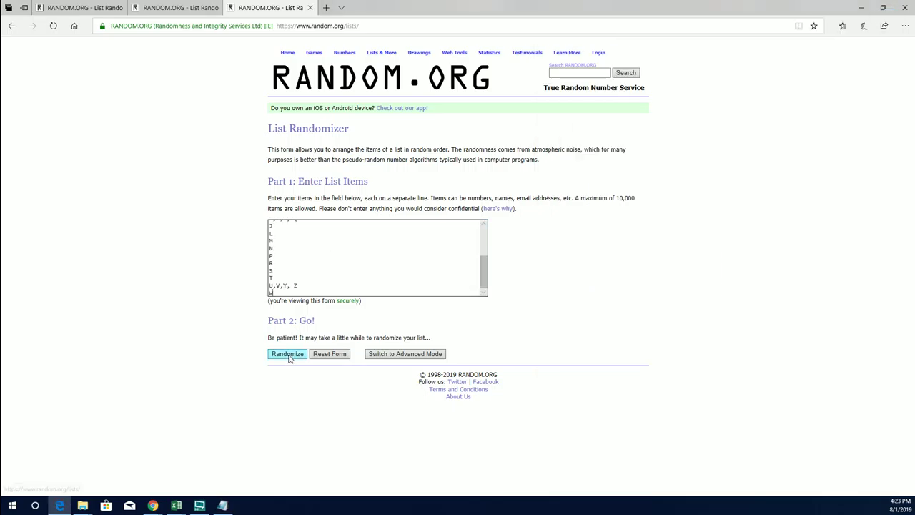
- Randomize the letter list seven times in total
left_click(287, 354)
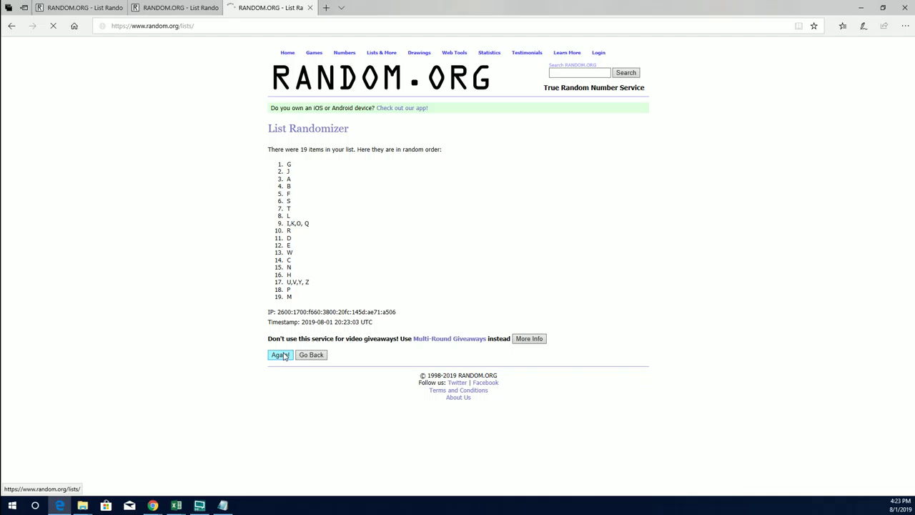
left_click(280, 354)
left_click(279, 371)
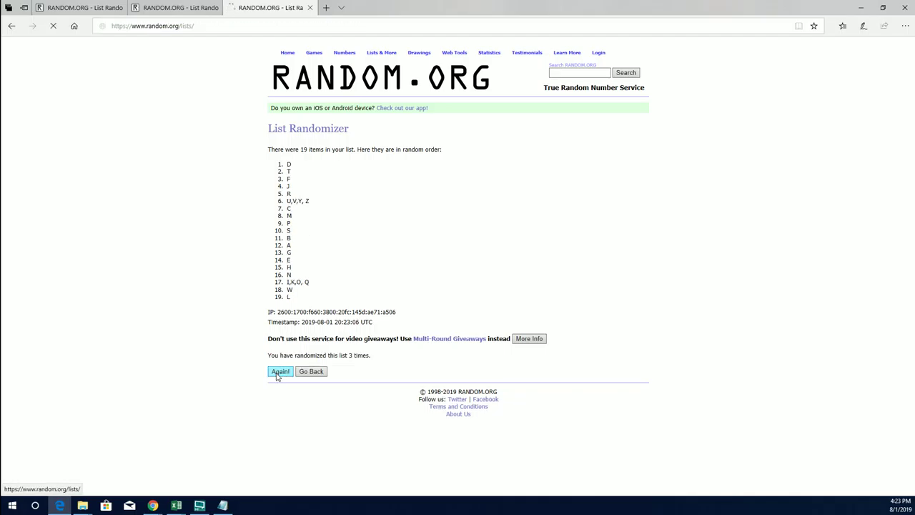
left_click(277, 373)
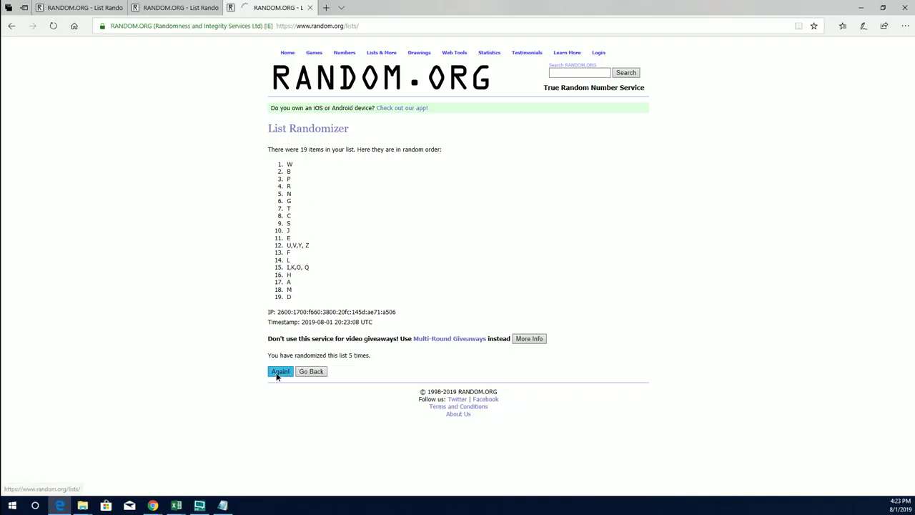
left_click(277, 374)
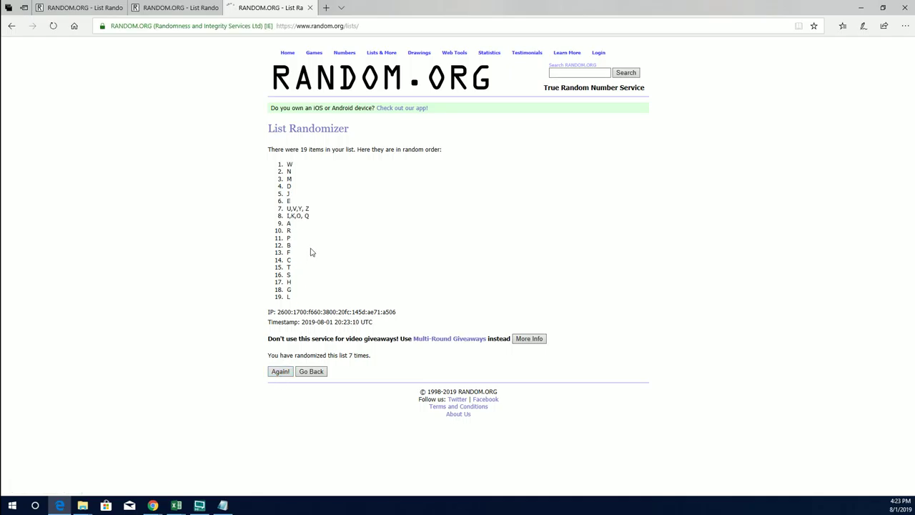
- Copy the shuffled letters and paste them into the Last Name Letter Initial column in Excel, starting at B2
left_click_drag(288, 163, 289, 297)
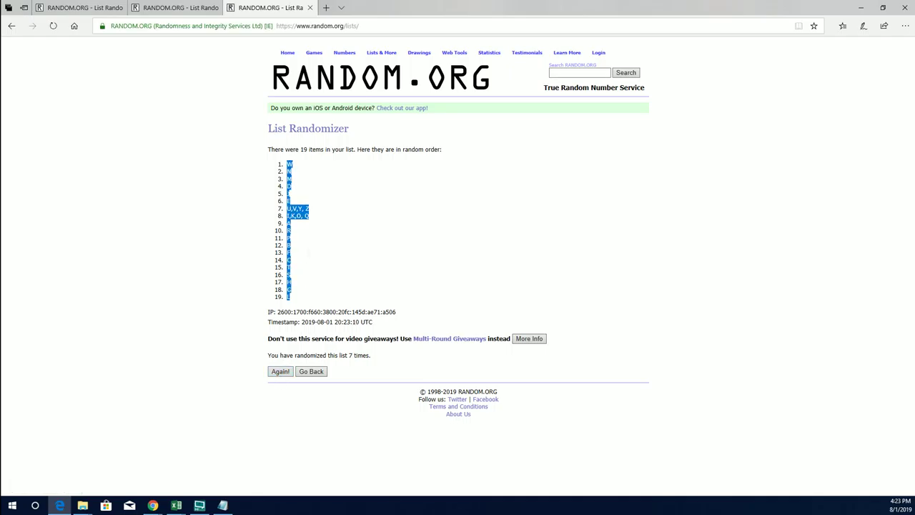
right_click(306, 237)
left_click(320, 312)
key("alt+Tab")
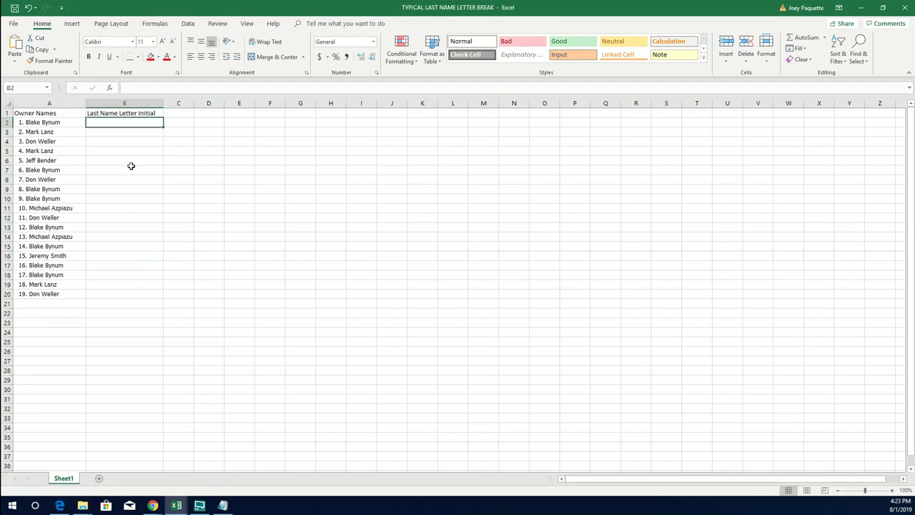
key("ctrl+v")
left_click(130, 165)
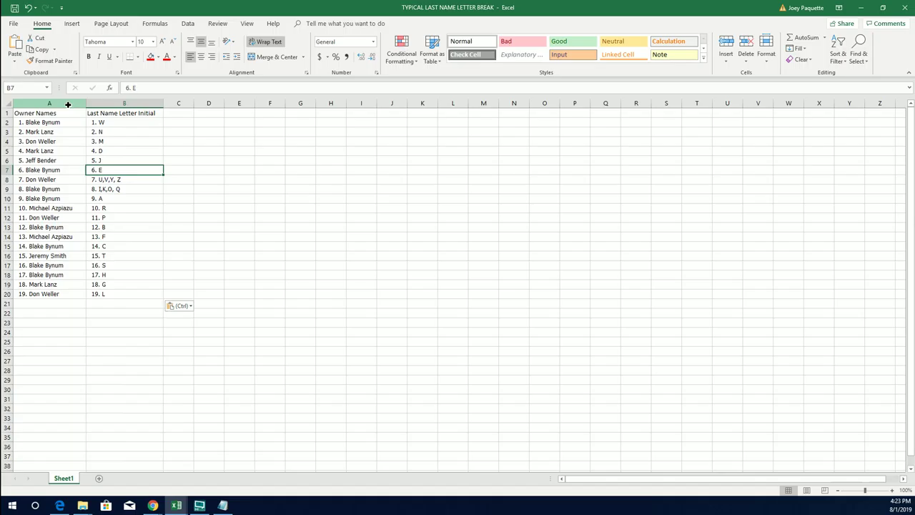
- Apply all borders to the whole of columns A and B
left_click_drag(70, 104, 123, 104)
left_click(138, 56)
left_click(167, 137)
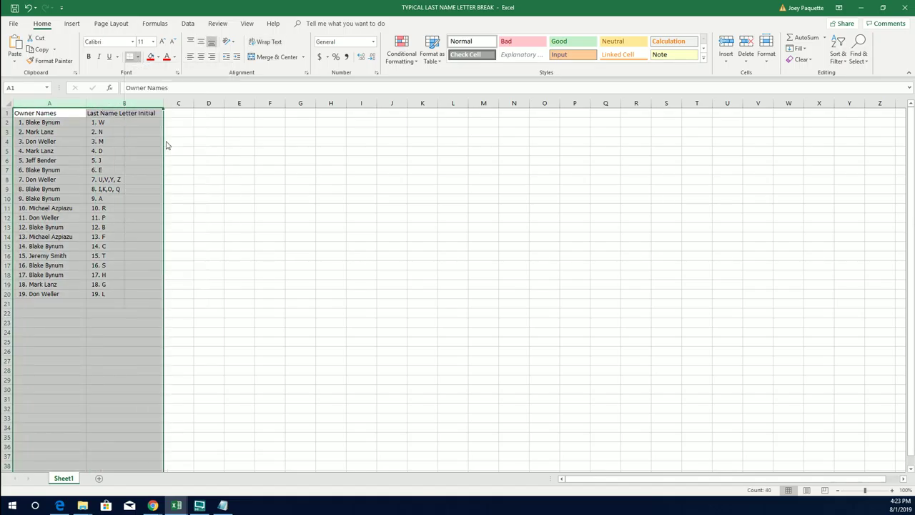
left_click(62, 123)
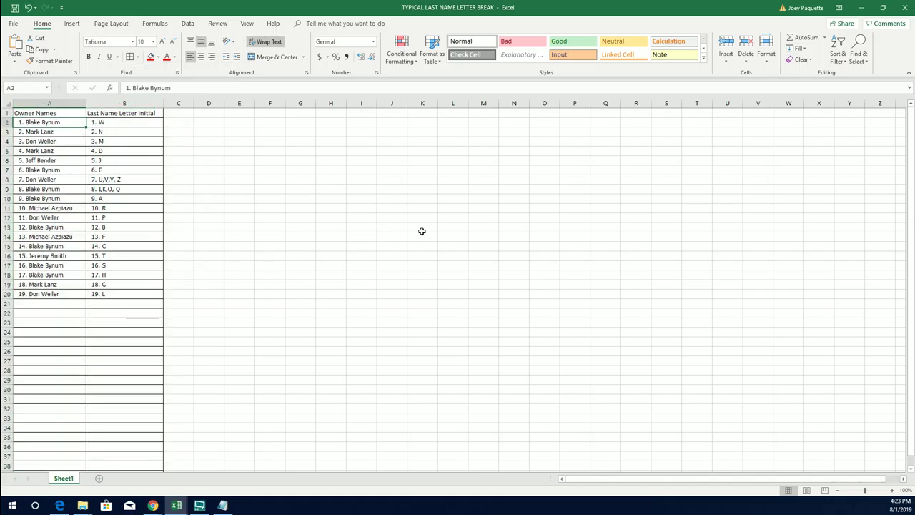
- Enlarge the worksheet view to read each owner's assigned letter
left_click(892, 490)
left_click(892, 489)
left_click(892, 490)
left_click(892, 490)
left_click(892, 490)
left_click(892, 490)
left_click(892, 489)
left_click(892, 489)
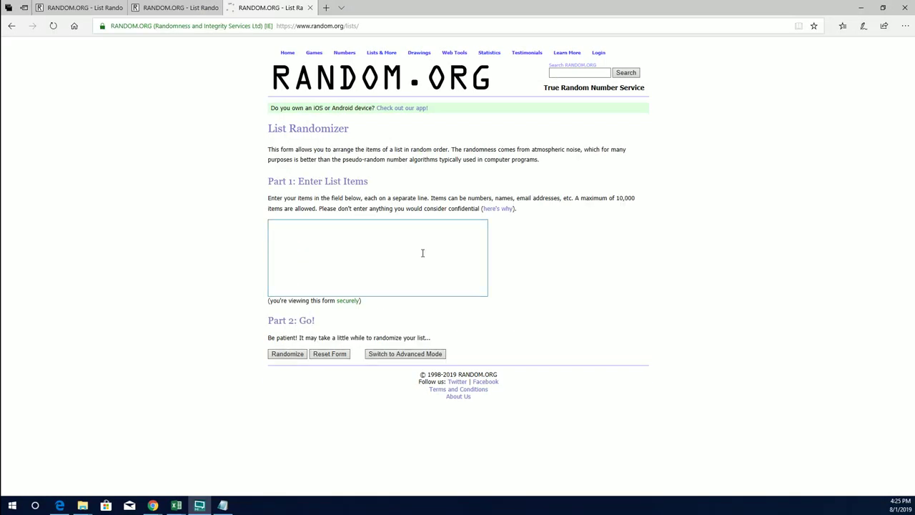
- Paste the numbered owner names into the empty List Randomizer form in the browser and randomize them
right_click(336, 228)
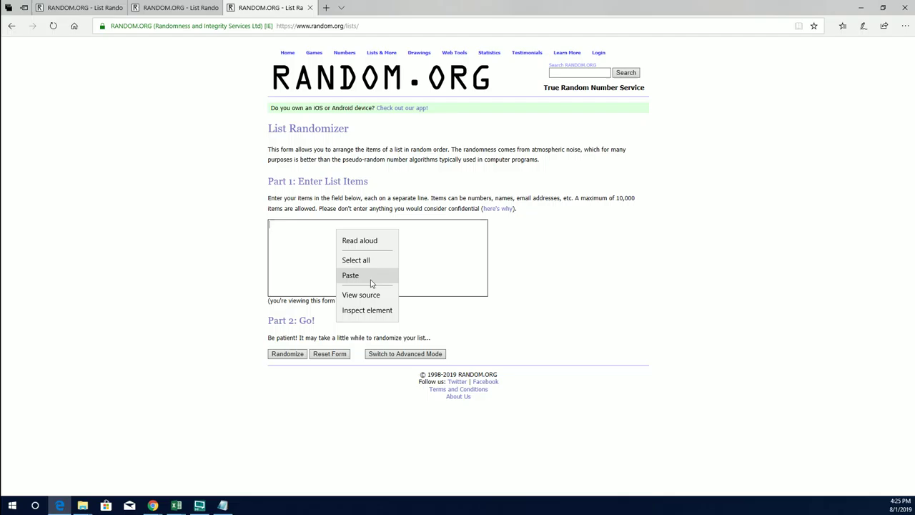
left_click(369, 277)
left_click(270, 353)
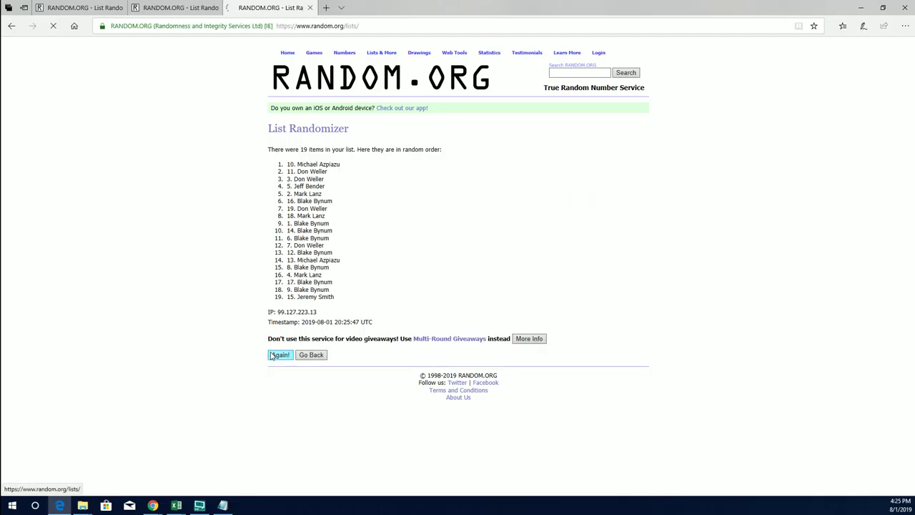
- Re-randomize the numbered owner list up to seven times in total and highlight the top entry
left_click(273, 371)
left_click(273, 373)
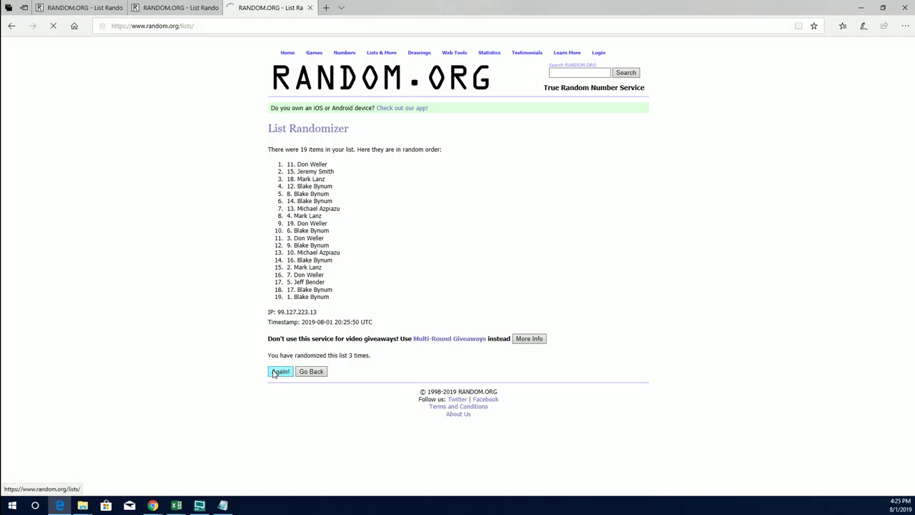
left_click(273, 372)
left_click(273, 372)
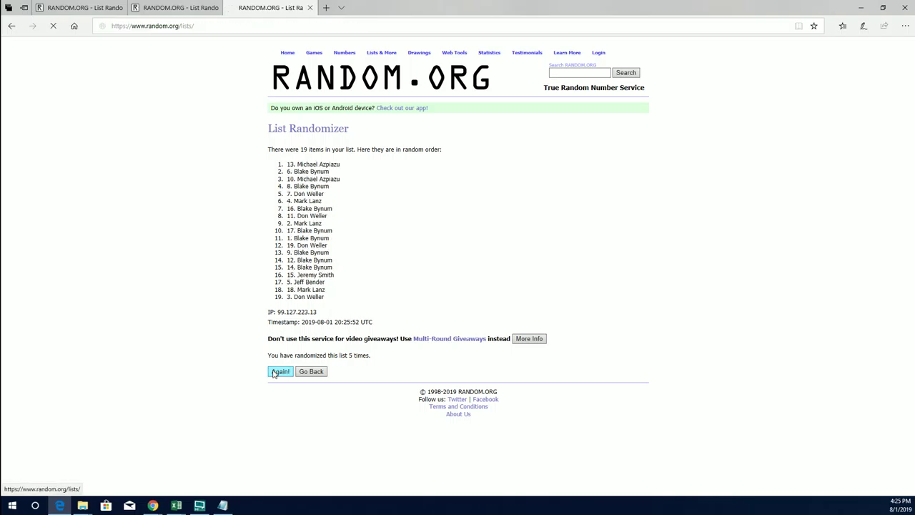
left_click(273, 372)
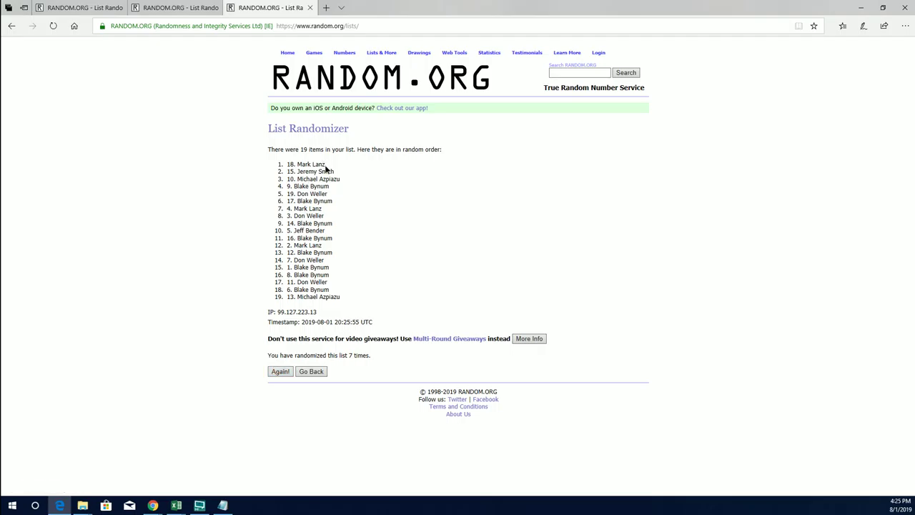
left_click_drag(325, 165, 288, 150)
left_click(323, 168)
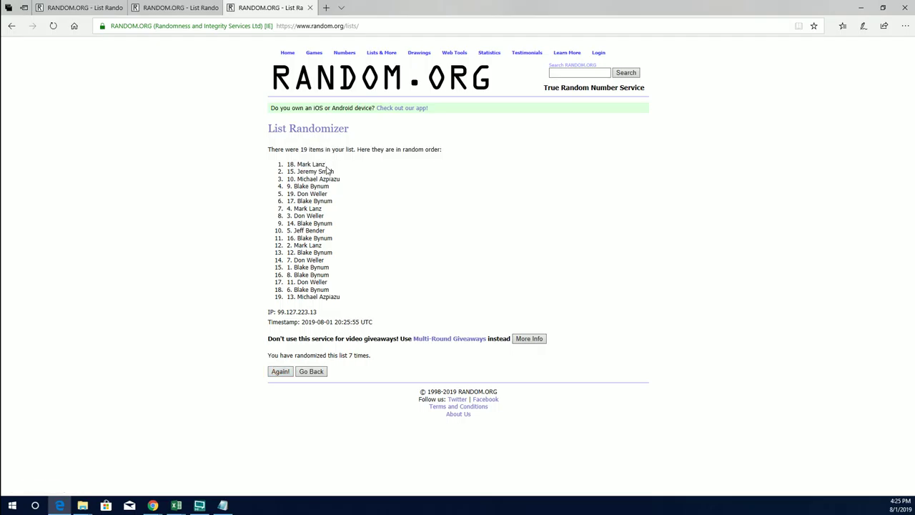